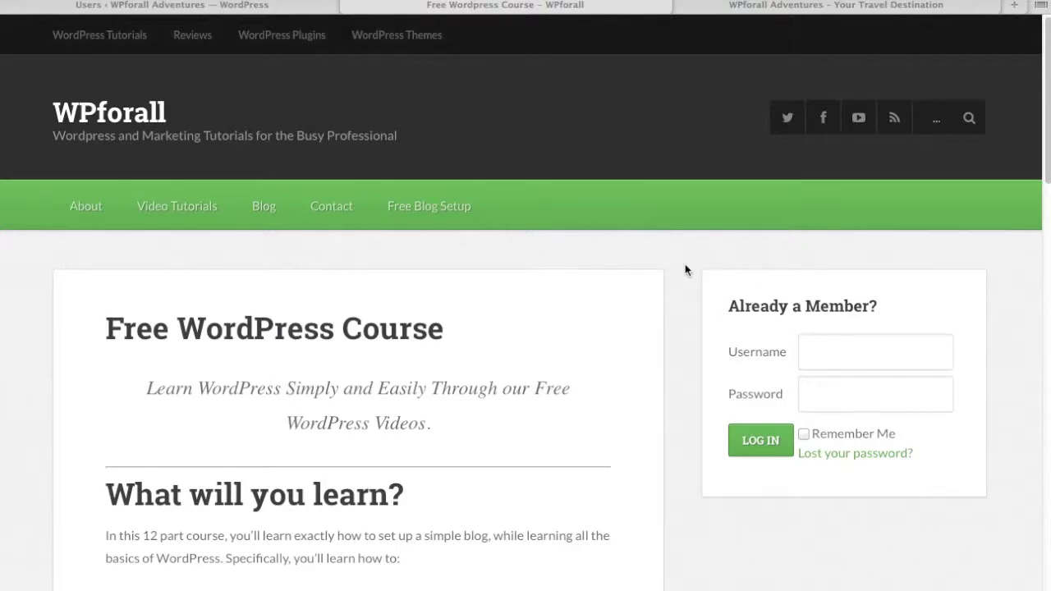
pyautogui.scroll(-3, 684, 265)
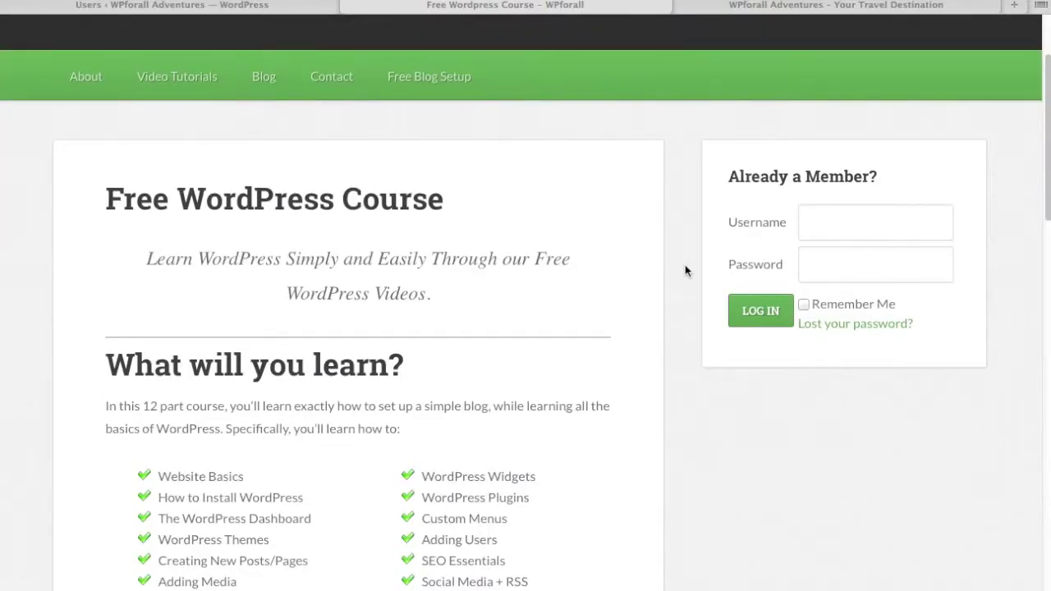
pyautogui.scroll(-1, 686, 271)
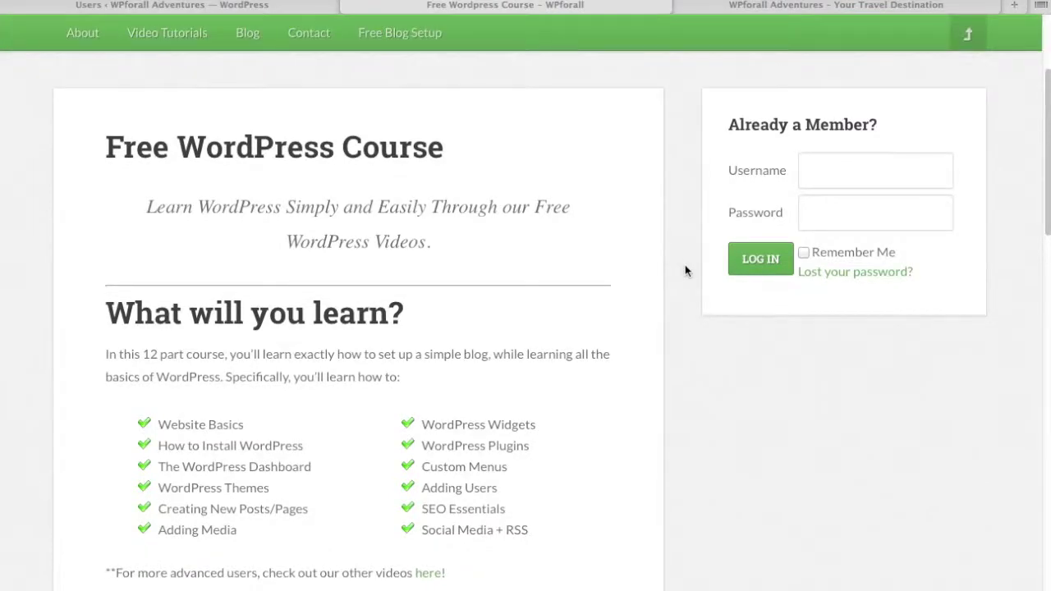
pyautogui.scroll(-20, 683, 266)
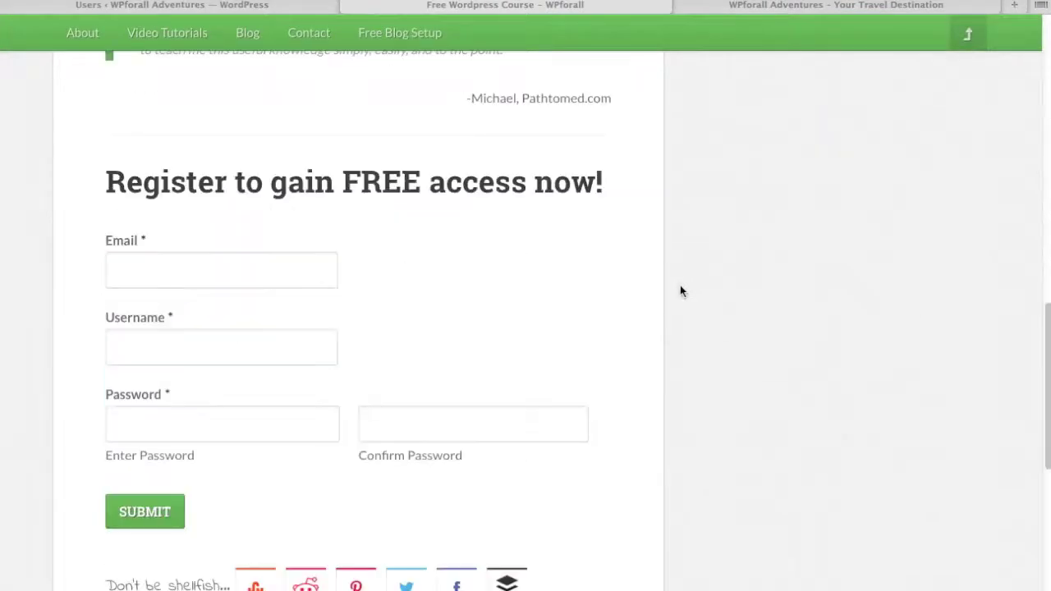
pyautogui.click(134, 278)
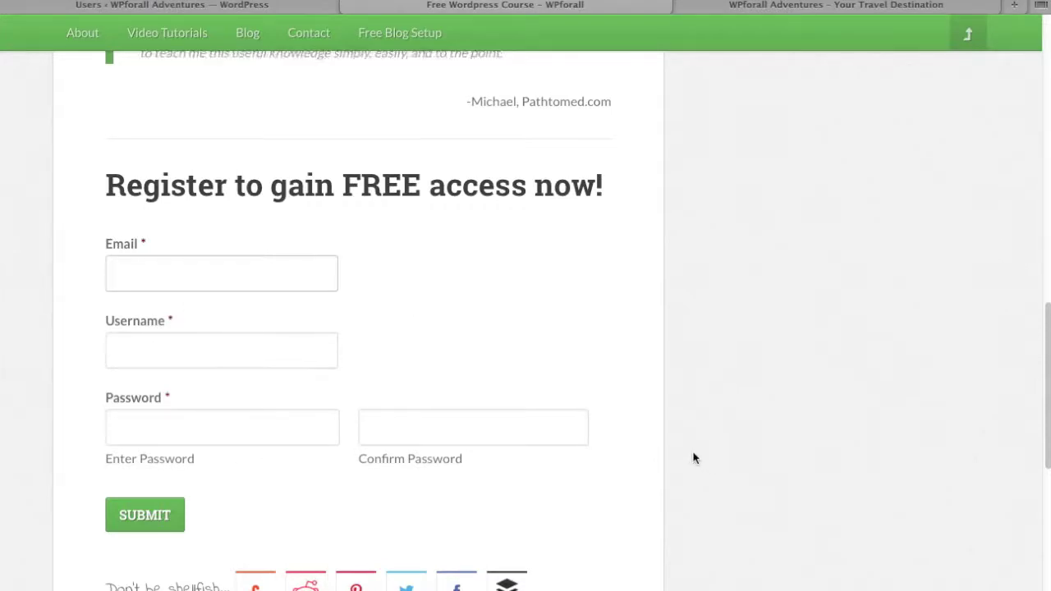
pyautogui.scroll(10, 694, 459)
pyautogui.click(793, 209)
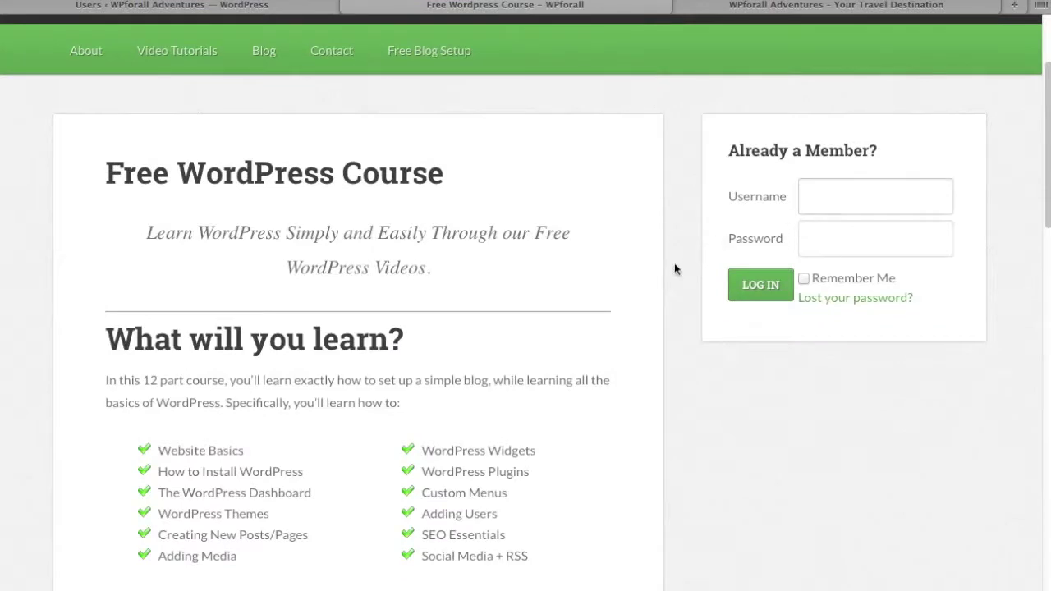
pyautogui.scroll(3, 674, 263)
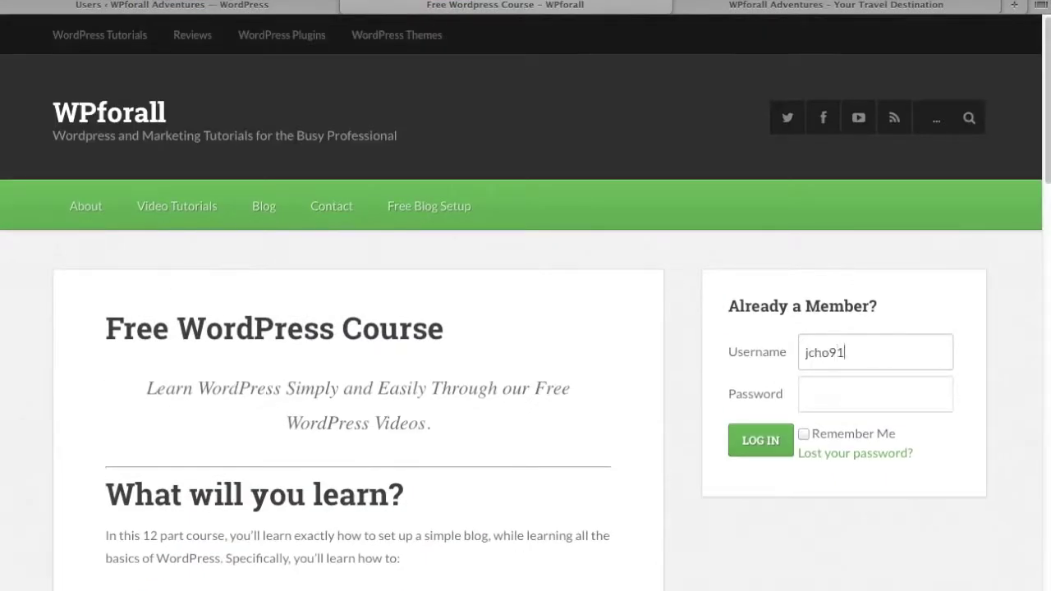
# Step: Log in to the WPforall member area with the member's username and password, then scroll the course units
pyautogui.press('Tab')
pyautogui.write('••••••')
pyautogui.click(749, 443)
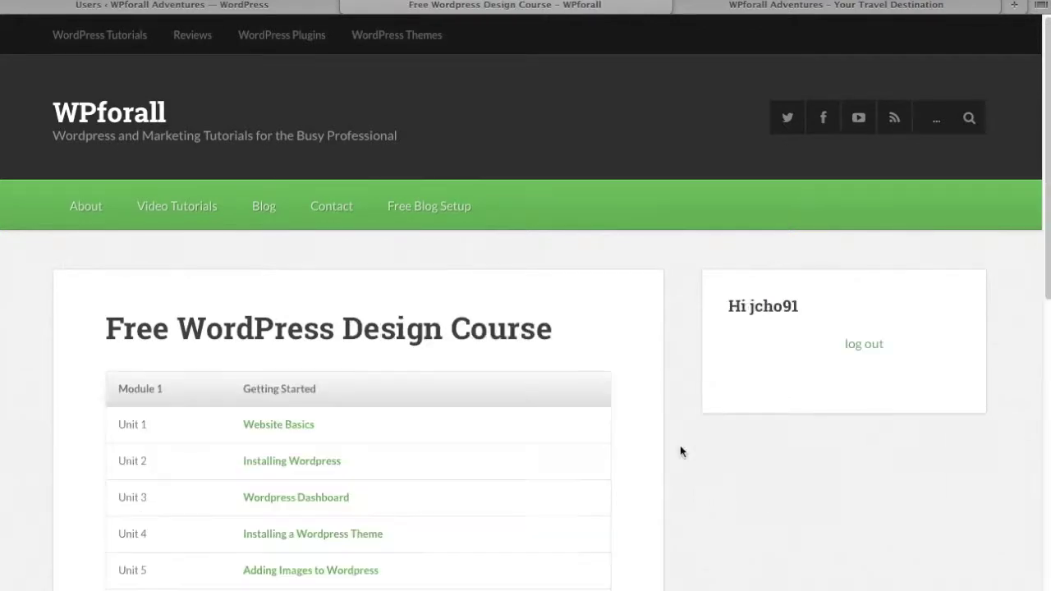
pyautogui.scroll(-2, 670, 400)
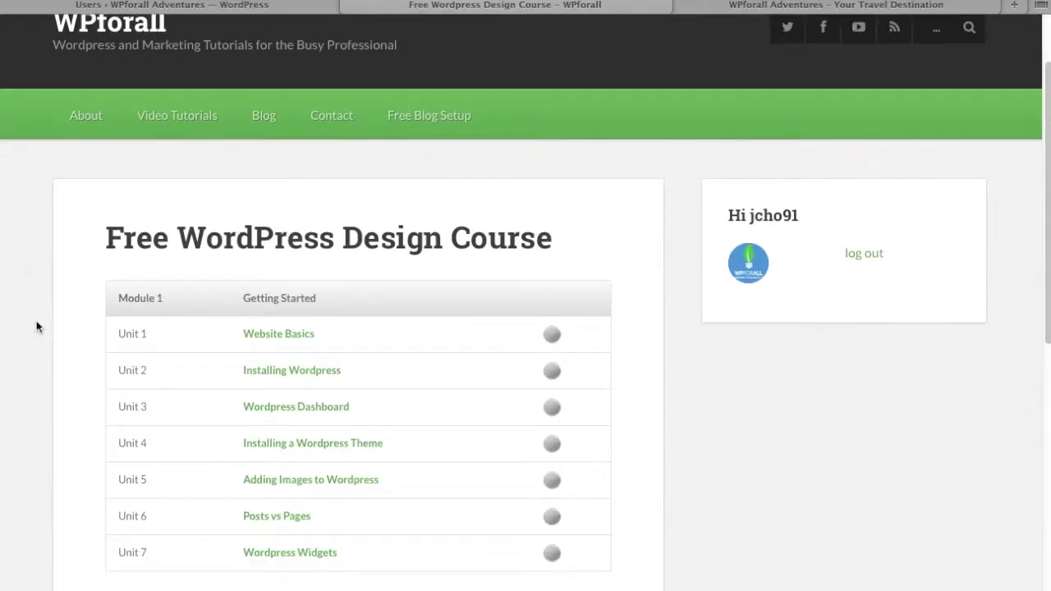
pyautogui.scroll(-1, 36, 326)
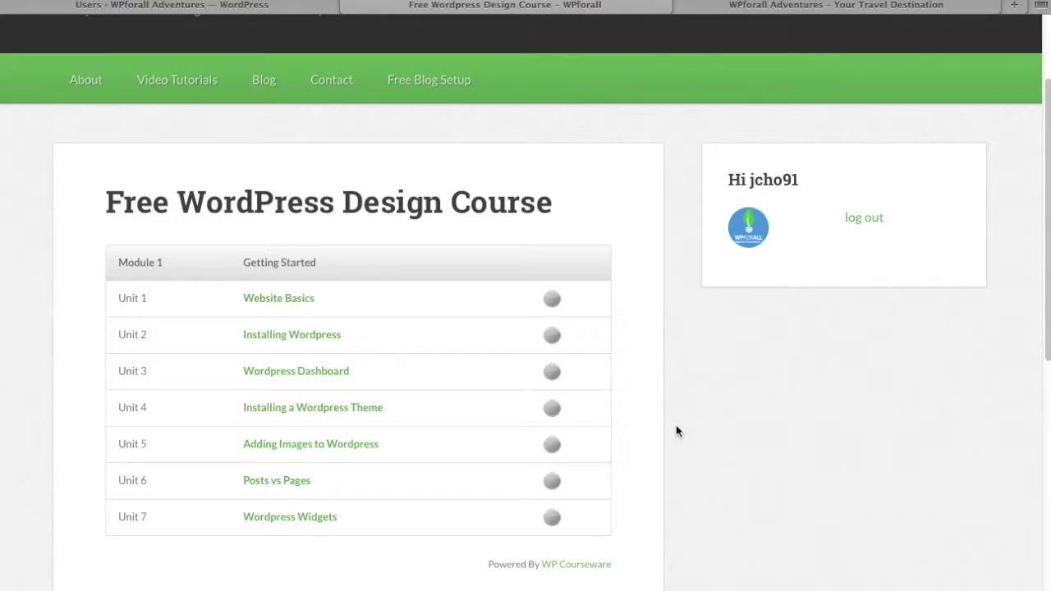
# Step: Read through the Website Basics lesson under Unit 1, then return to the admin Users tab
pyautogui.click(284, 301)
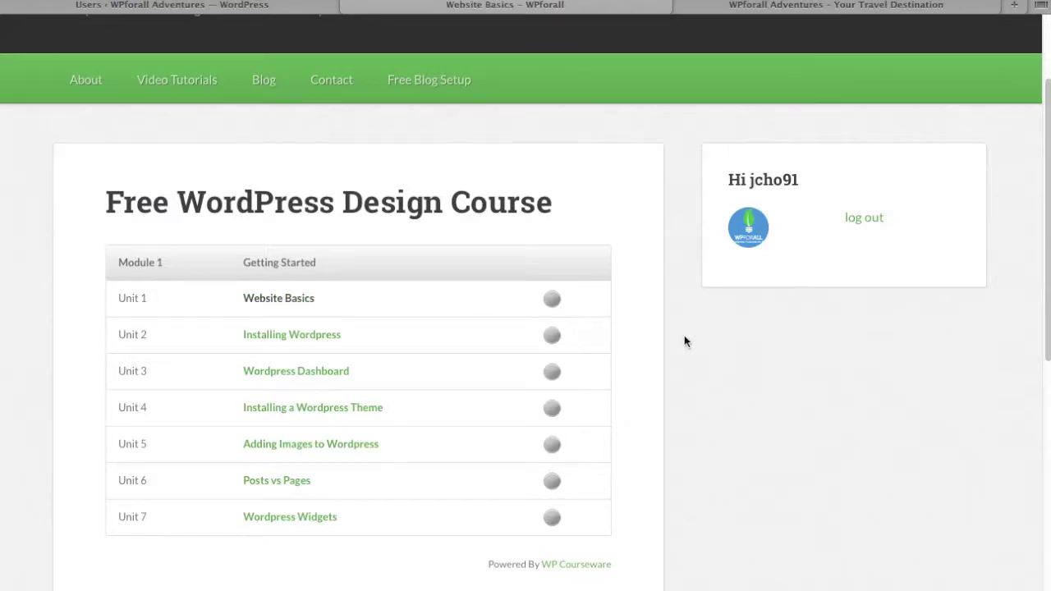
pyautogui.scroll(-3, 684, 337)
pyautogui.scroll(-3, 685, 341)
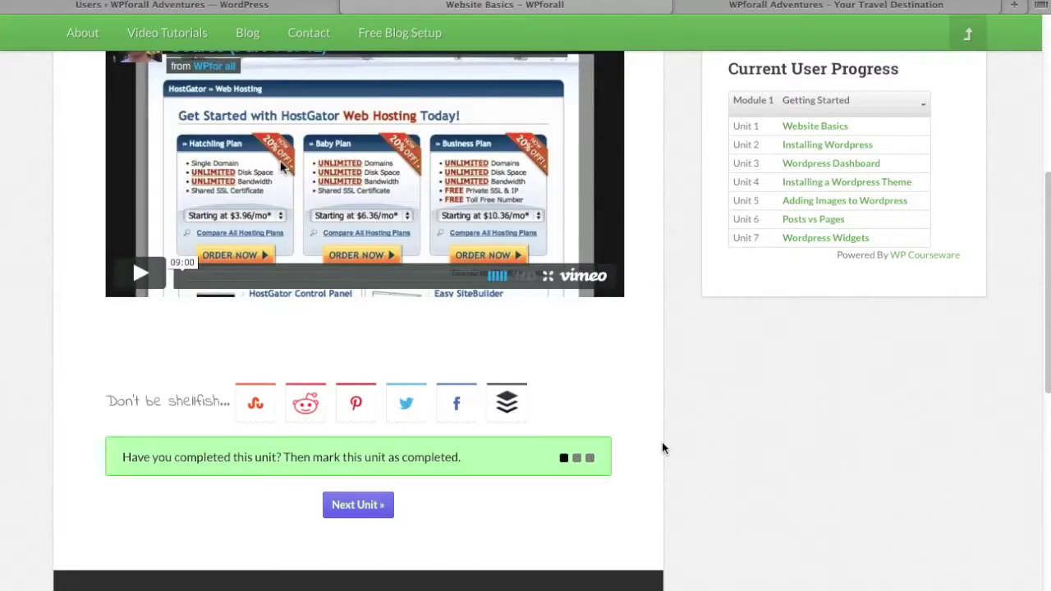
pyautogui.scroll(5, 663, 447)
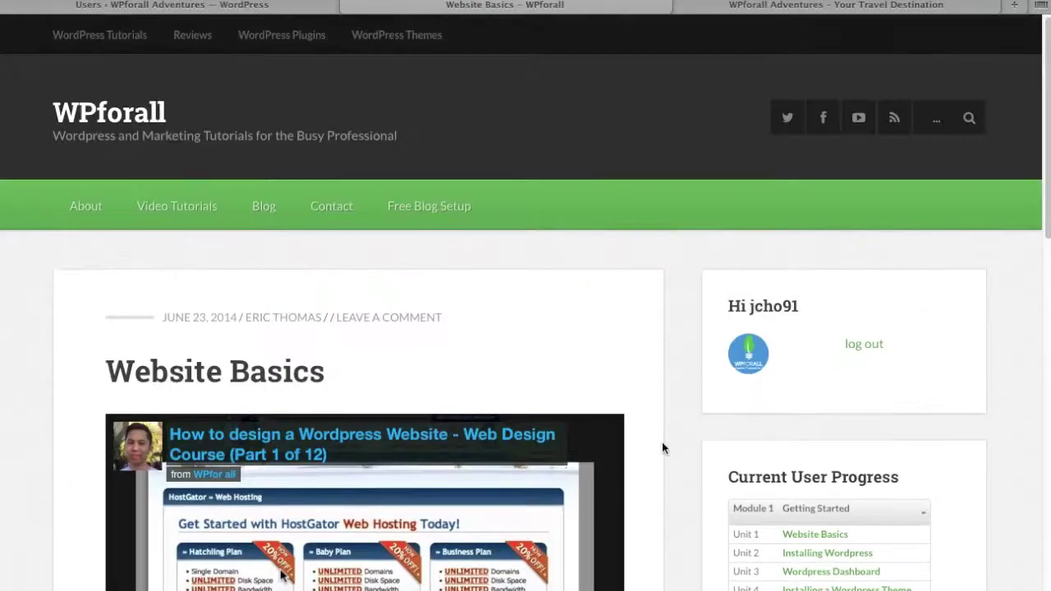
pyautogui.scroll(-2, 662, 447)
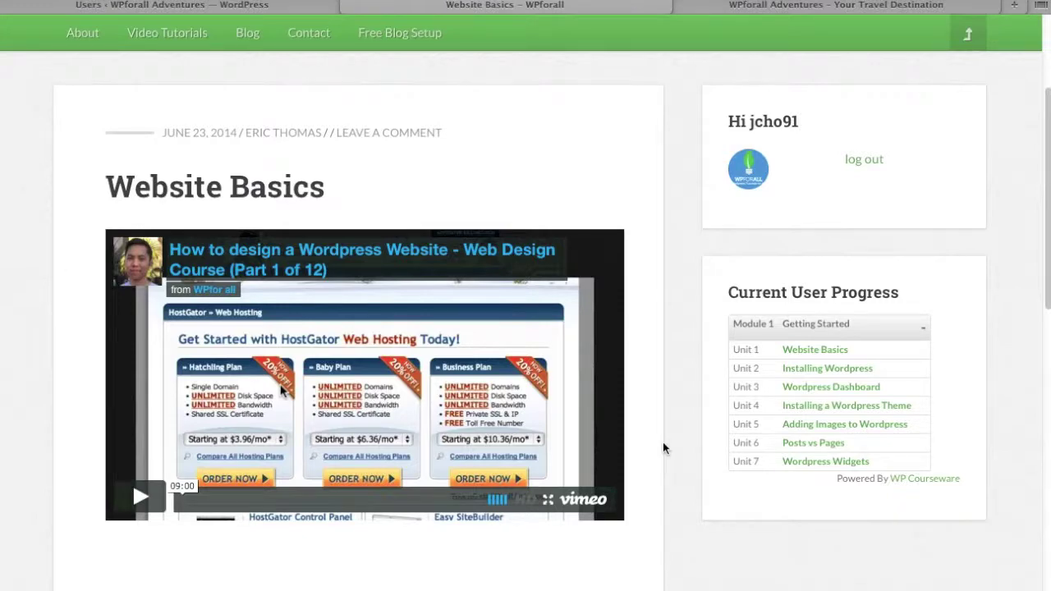
pyautogui.scroll(3, 665, 416)
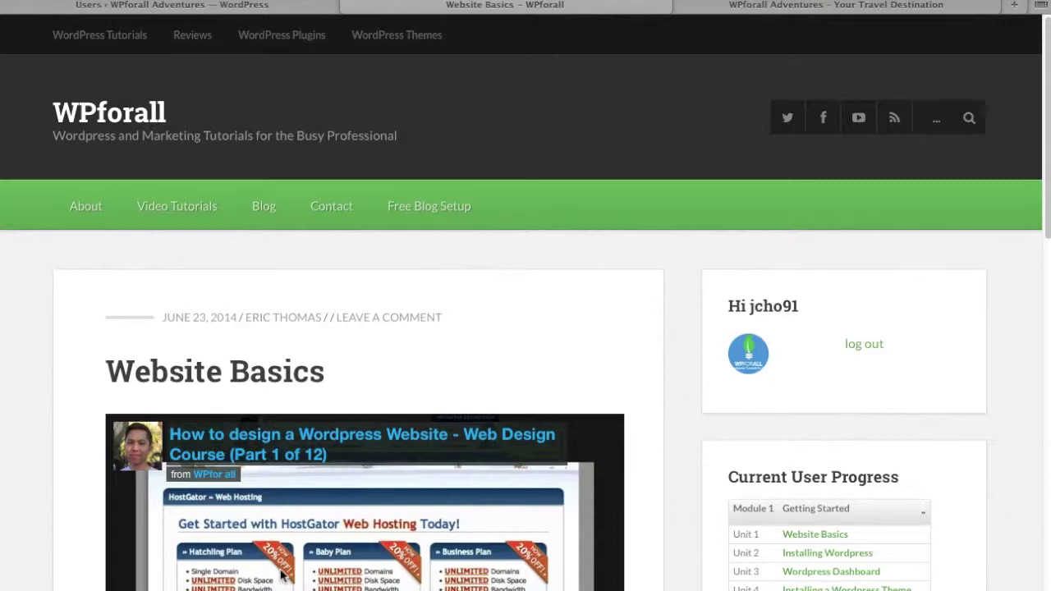
pyautogui.click(274, 6)
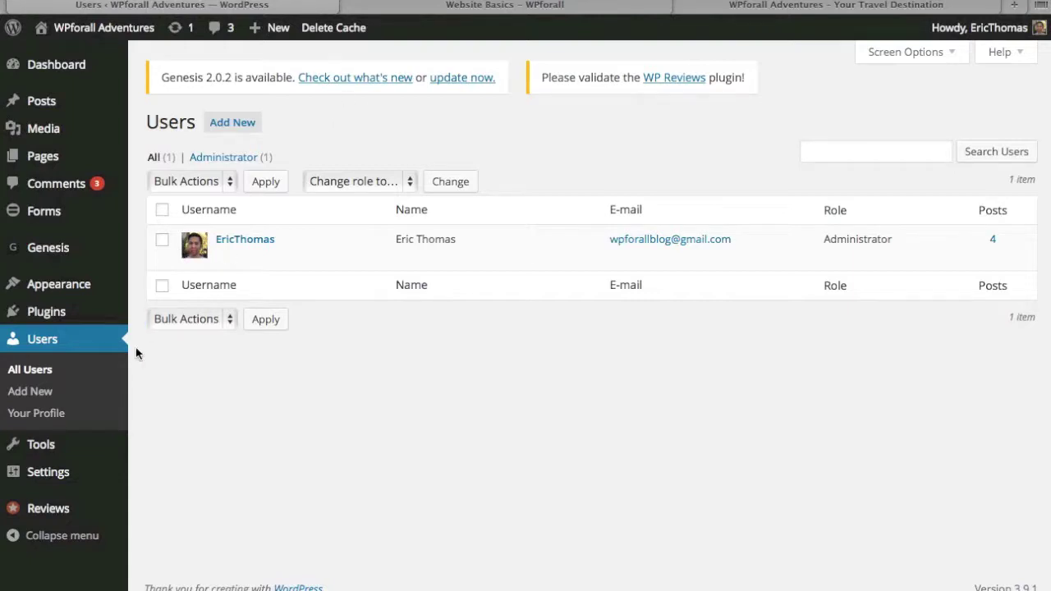
# Step: Open the Add New User form from the Users admin page
pyautogui.click(113, 391)
pyautogui.moveTo(81, 476)
# Step: Enter the username 'test' and the new user's e-mail address on the Add New User form
pyautogui.click(247, 131)
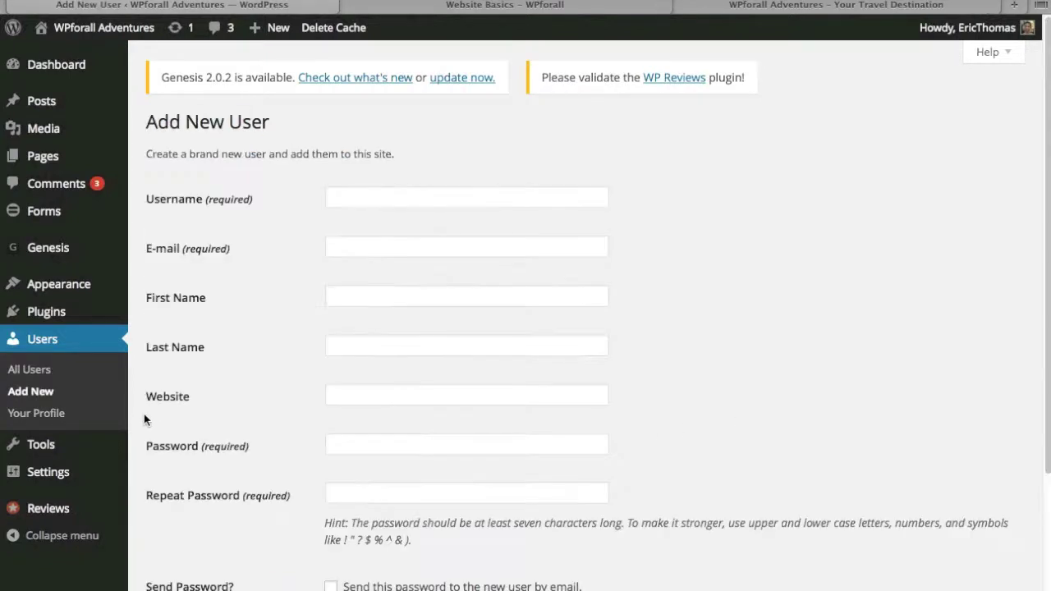
pyautogui.click(572, 205)
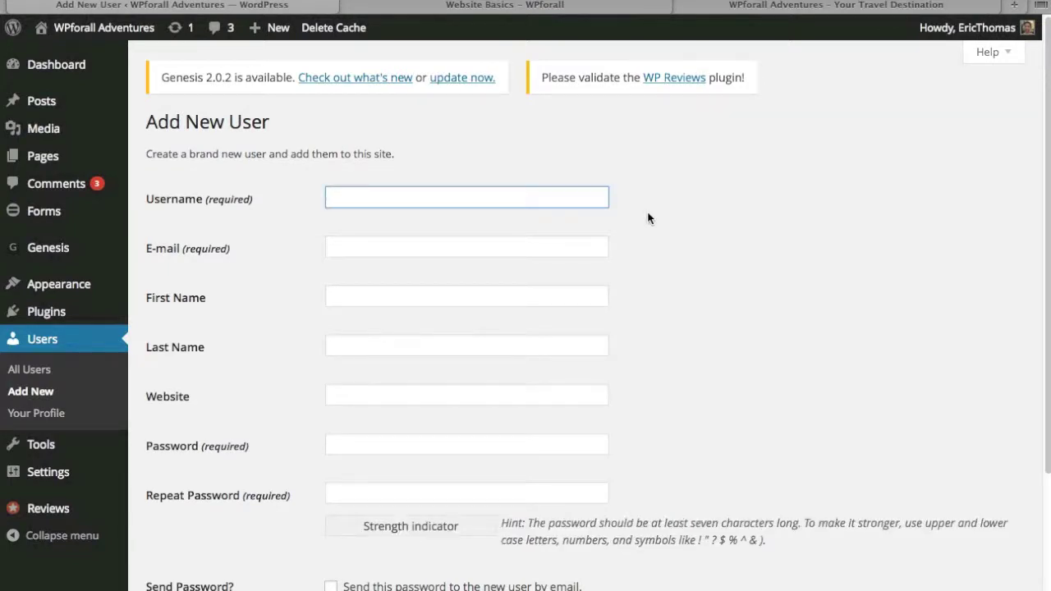
pyautogui.write('test')
pyautogui.press('Tab')
pyautogui.write('test@gmail.com')
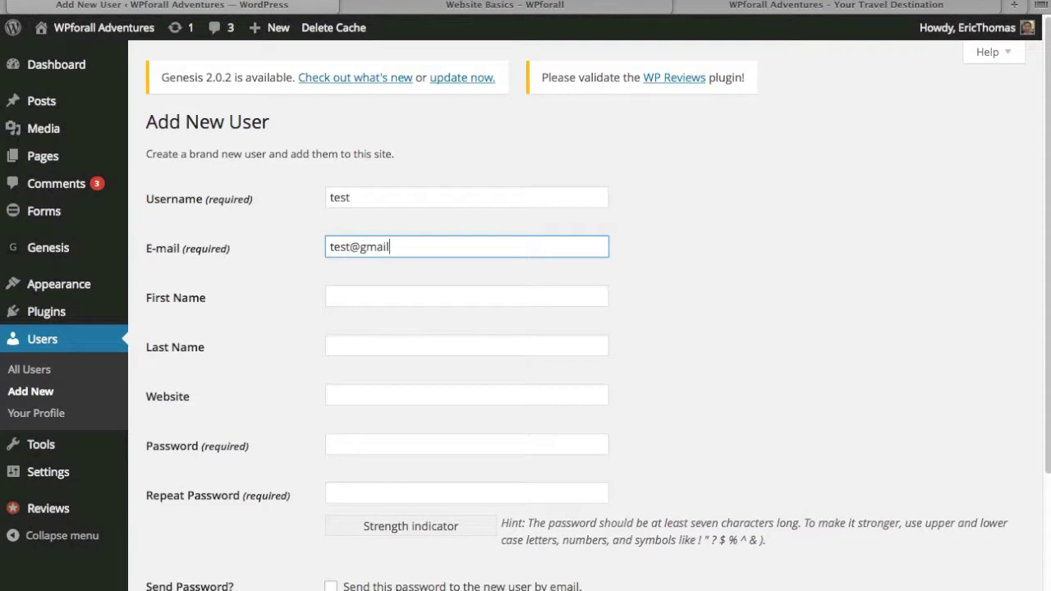
pyautogui.click(868, 327)
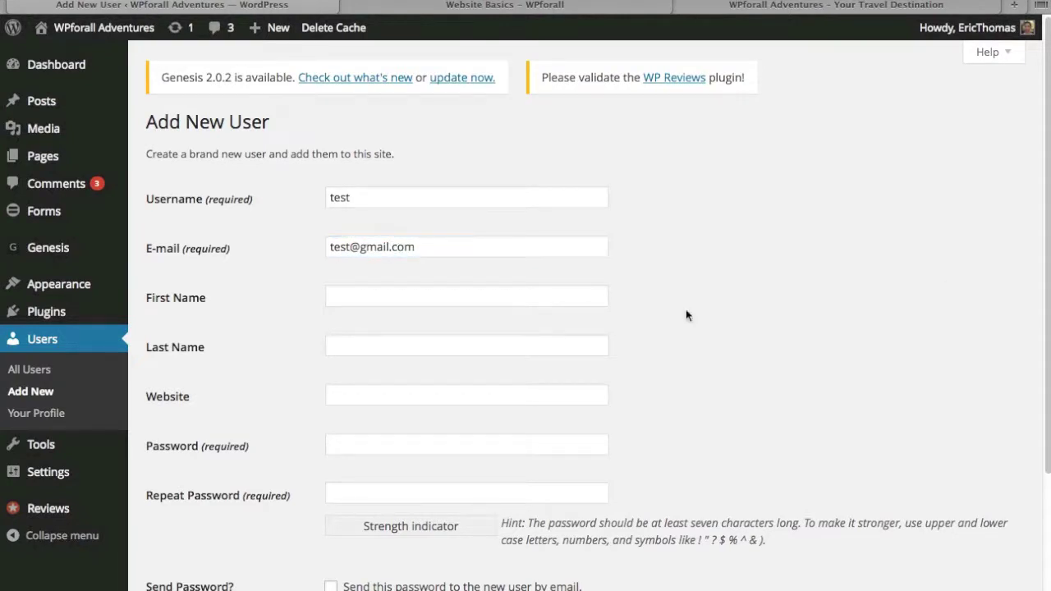
# Step: Enter the matching password twice and tick 'Send this password to the new user by email'
pyautogui.scroll(-3, 699, 314)
pyautogui.click(434, 280)
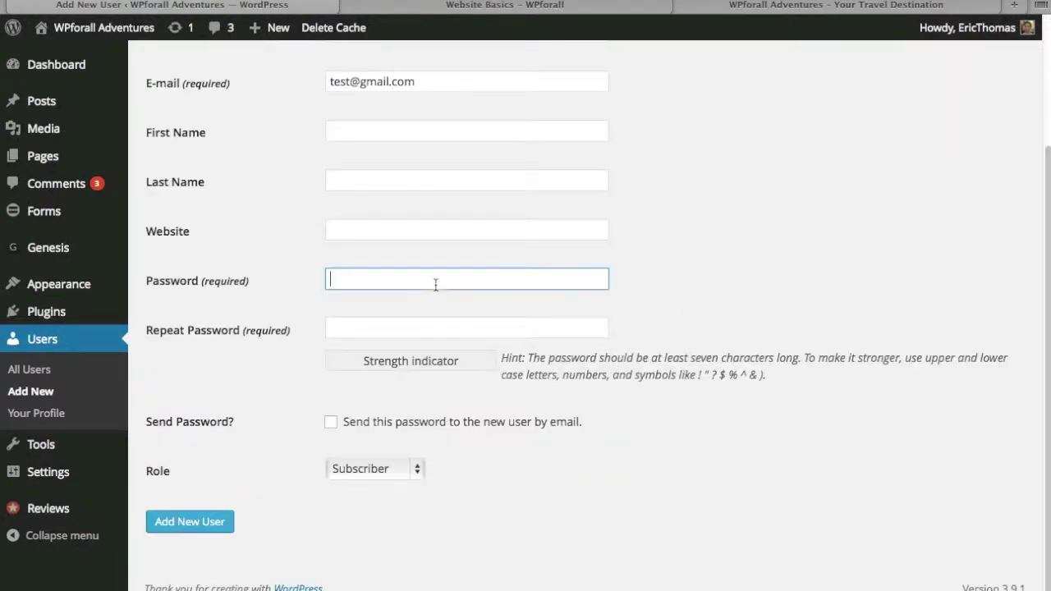
pyautogui.write('******')
pyautogui.press('Tab')
pyautogui.write('******')
pyautogui.click(674, 464)
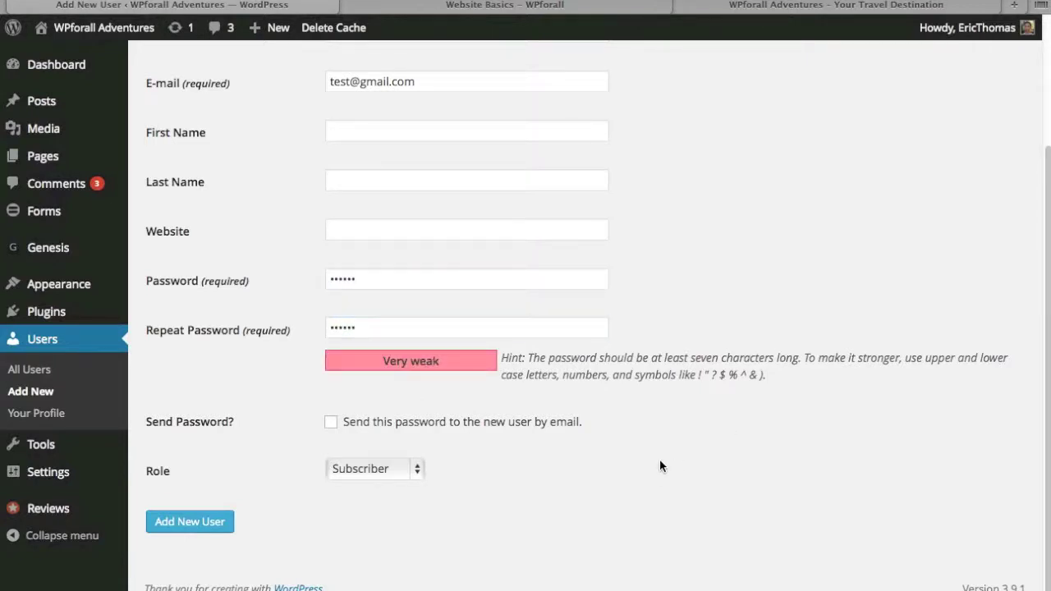
pyautogui.click(331, 423)
pyautogui.scroll(2, 711, 446)
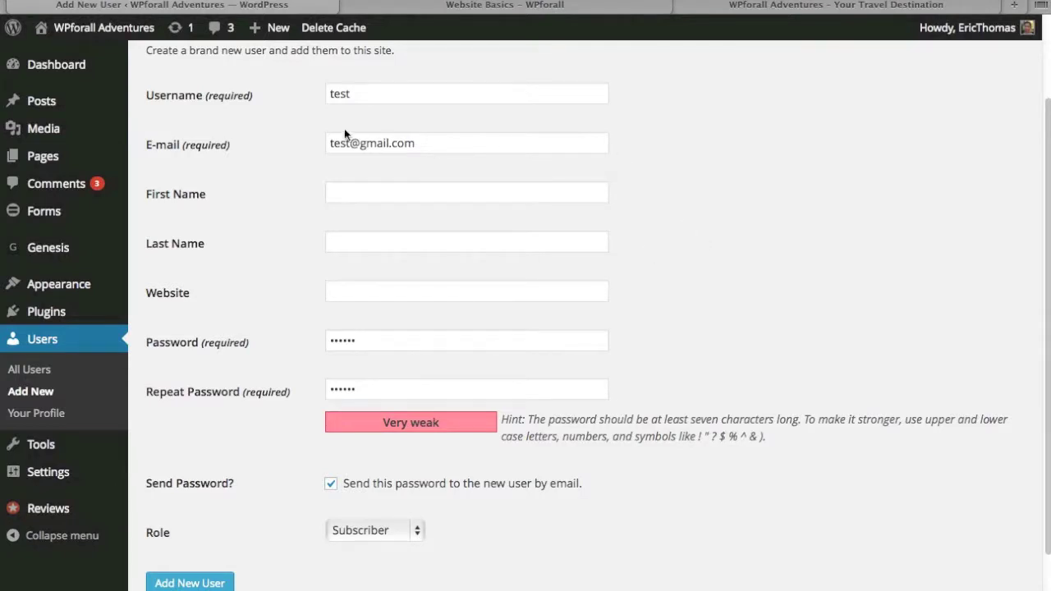
pyautogui.scroll(-1, 653, 371)
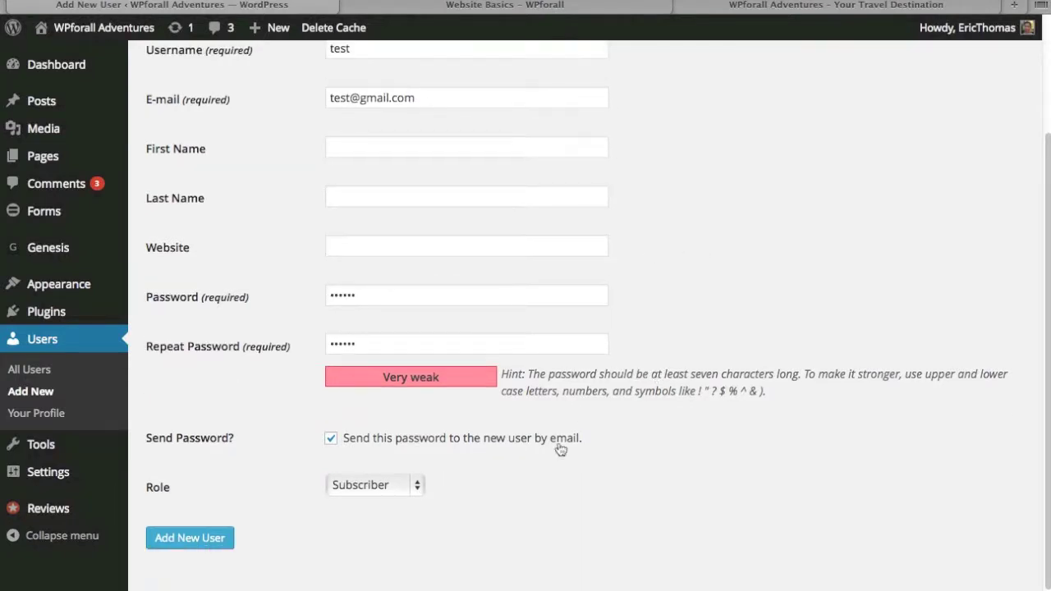
# Step: Set the role to Editor and add the user test
pyautogui.click(403, 485)
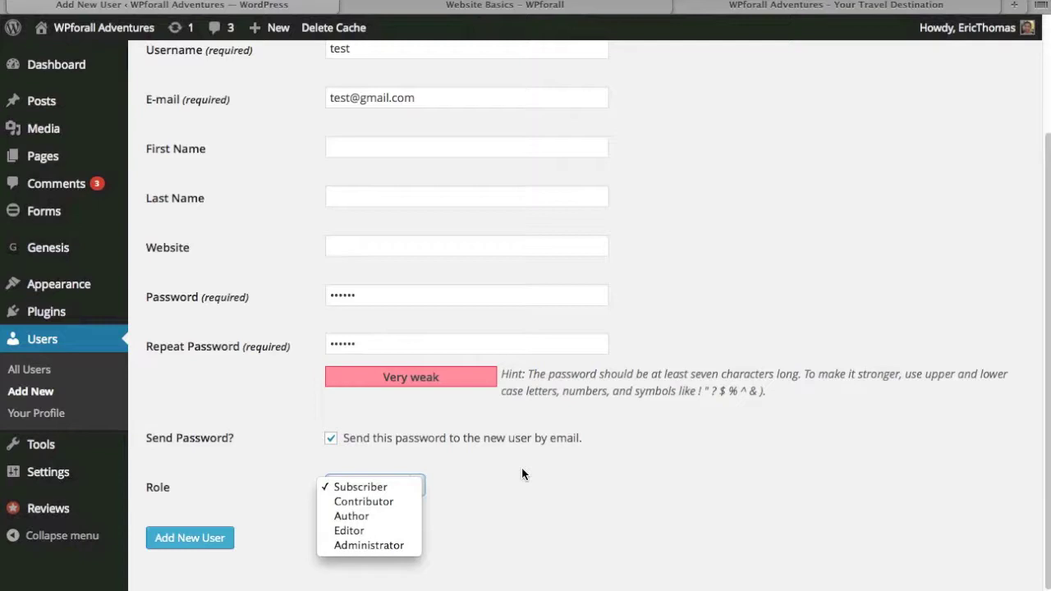
pyautogui.click(402, 530)
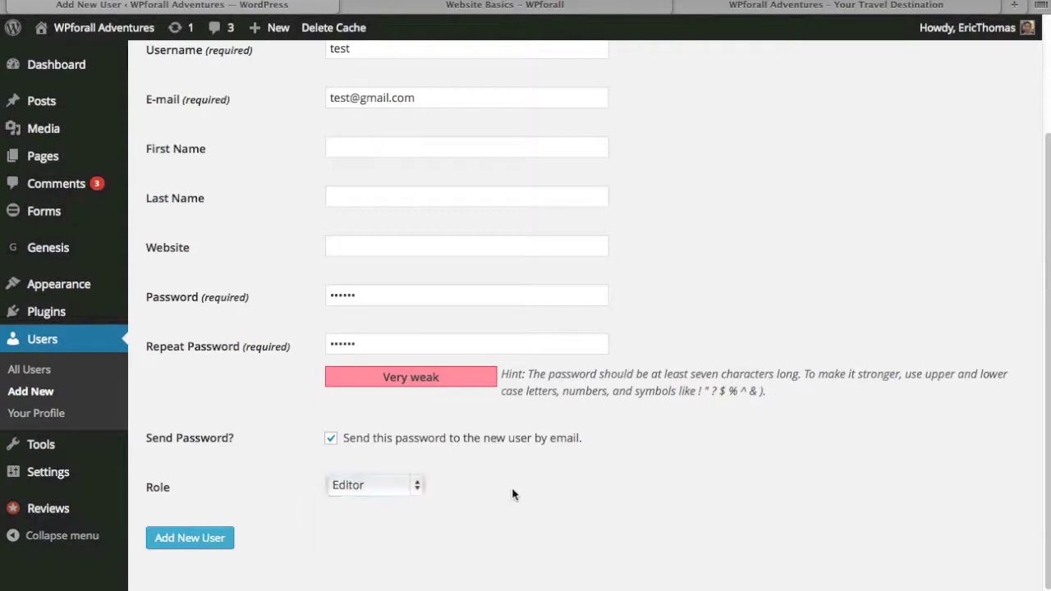
pyautogui.click(215, 540)
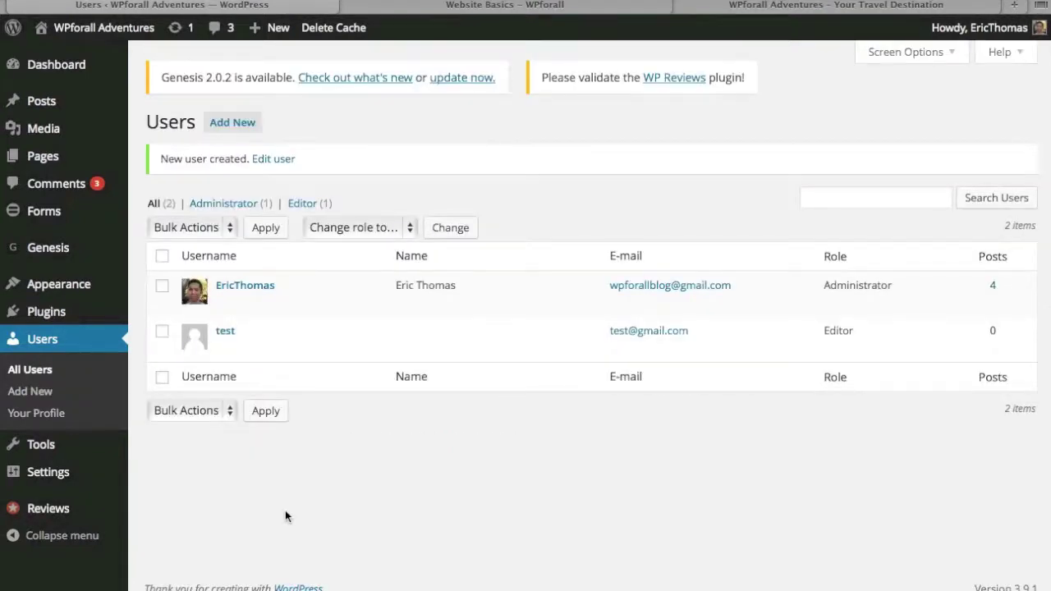
# Step: Show the administrator's account dropdown in the admin bar
pyautogui.moveTo(264, 337)
pyautogui.moveTo(979, 33)
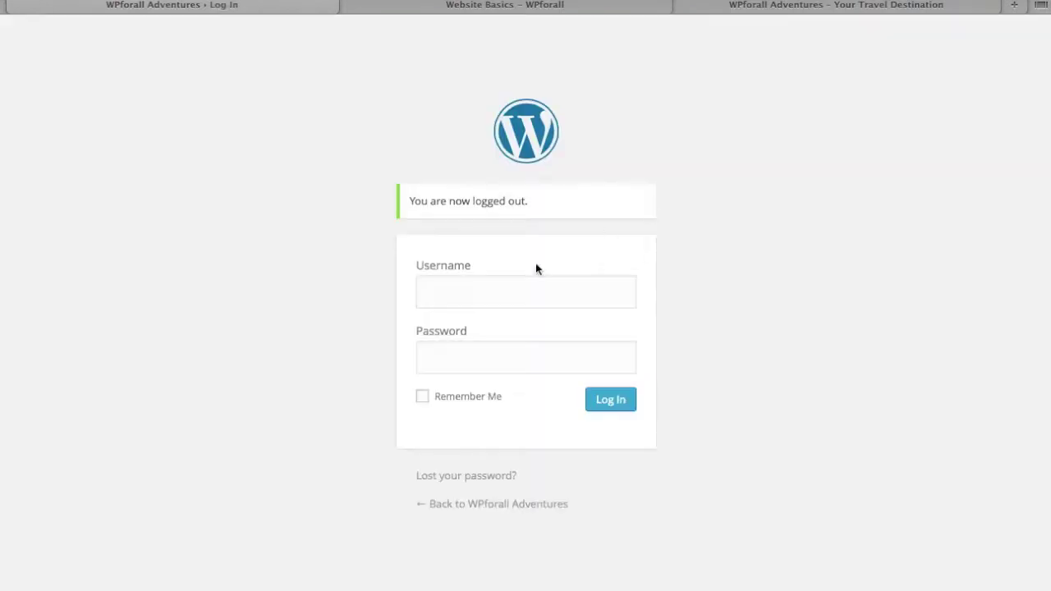
# Step: Log out, sign back in as test with its password, and look over the Editor's sidebar menus
pyautogui.click(575, 296)
pyautogui.write('test')
pyautogui.press('Tab')
pyautogui.write('••••••')
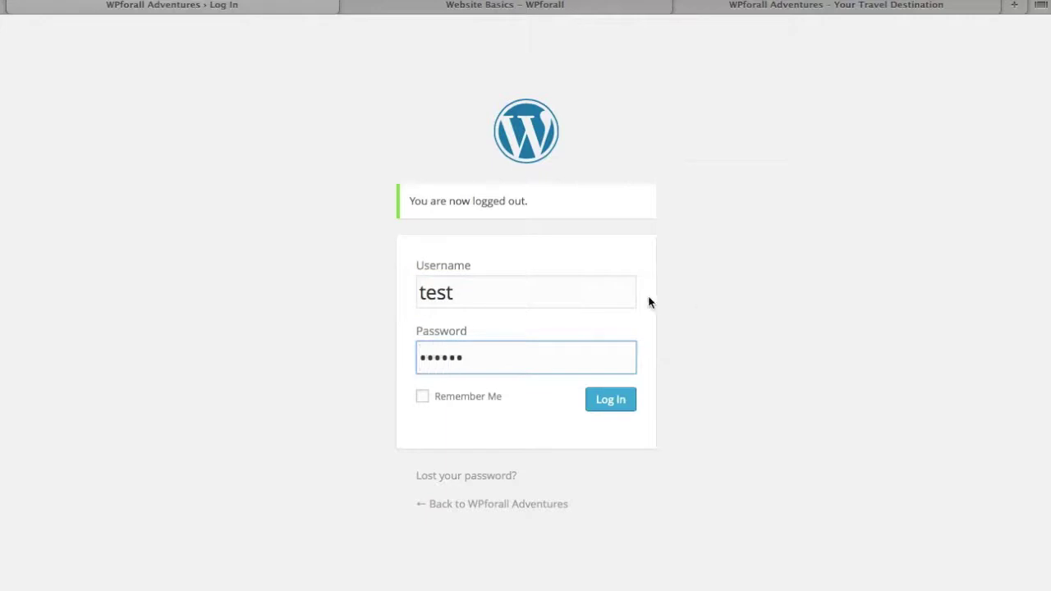
pyautogui.click(610, 399)
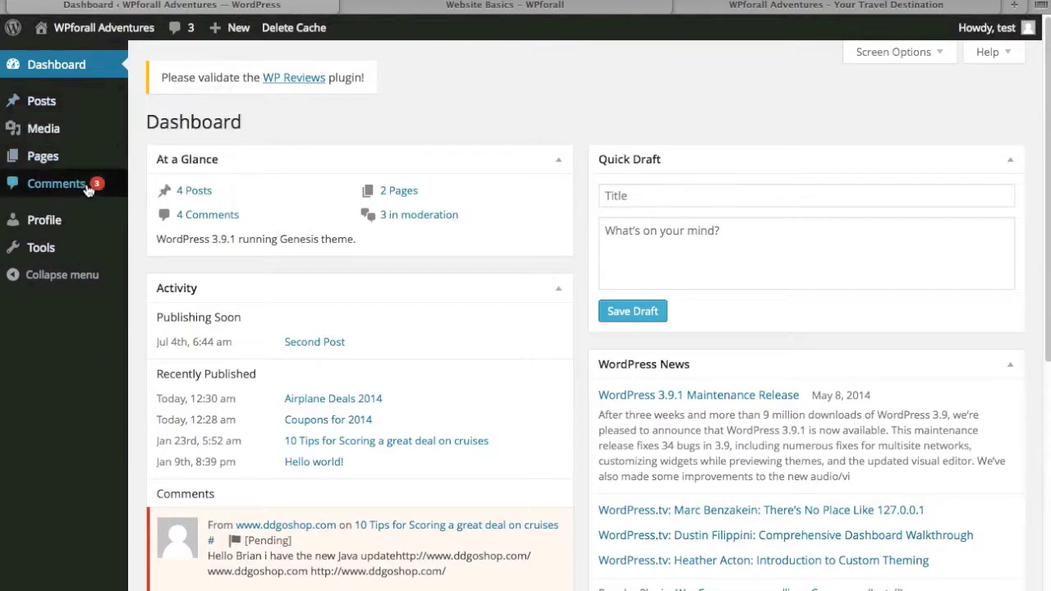
pyautogui.moveTo(82, 170)
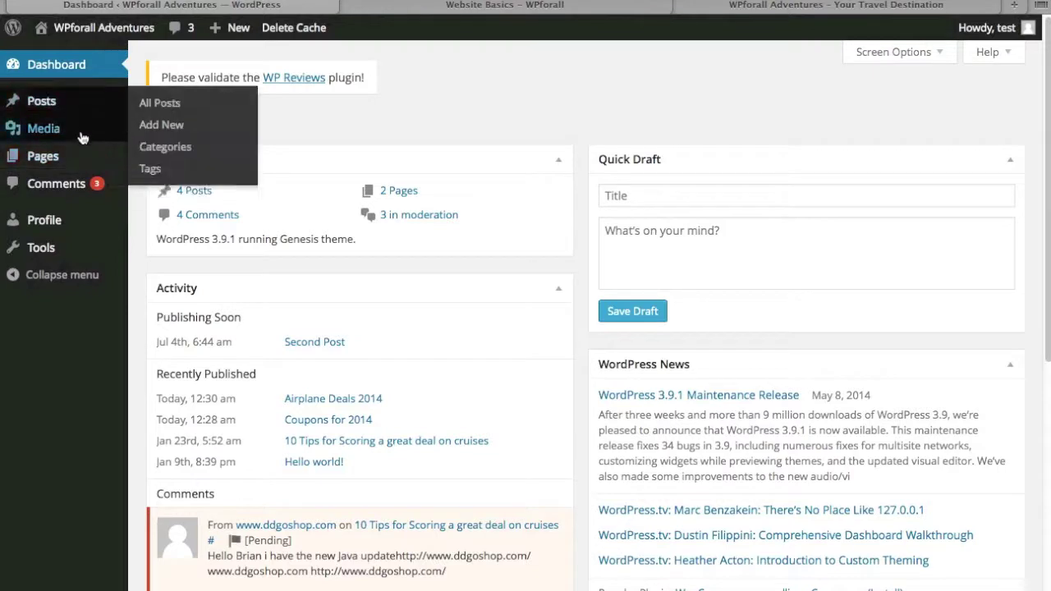
pyautogui.moveTo(83, 137)
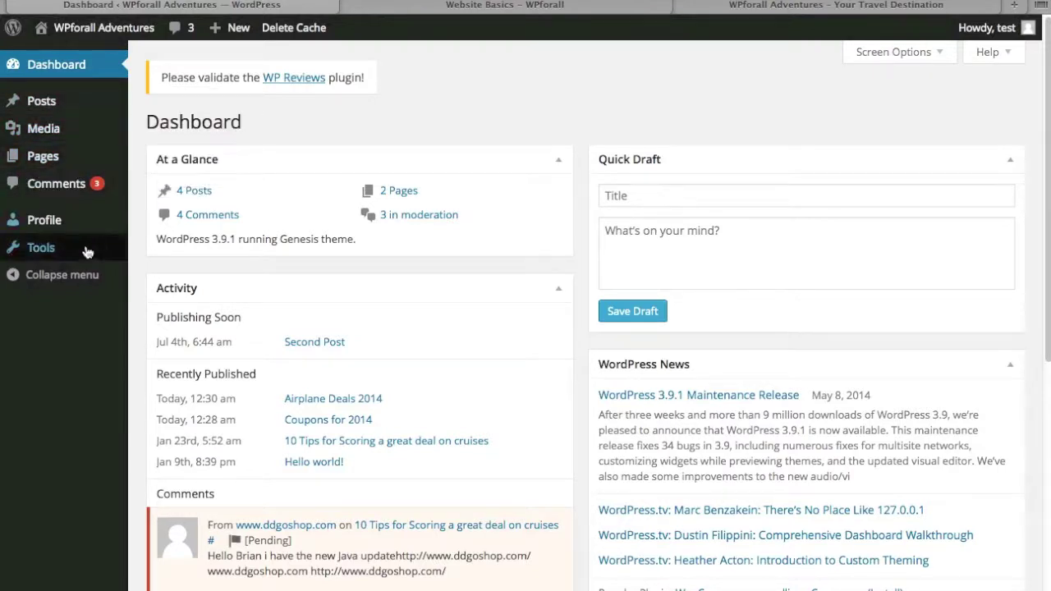